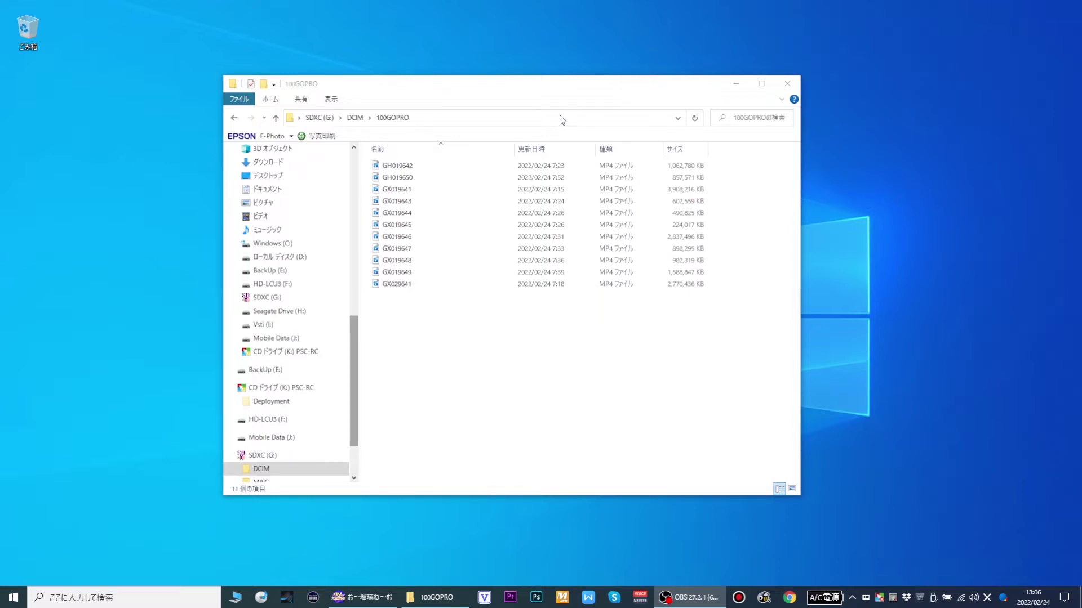
Examine how the GoPro clips in the 100GOPRO folder are ordered when sorted by name in both directions.
left_click(410, 167)
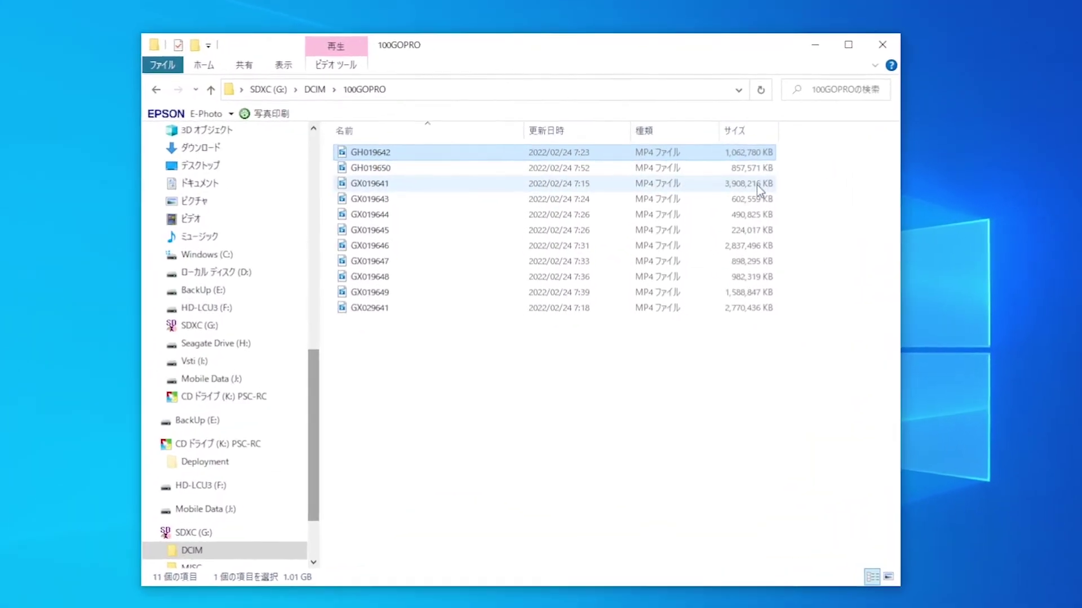
left_click(756, 184)
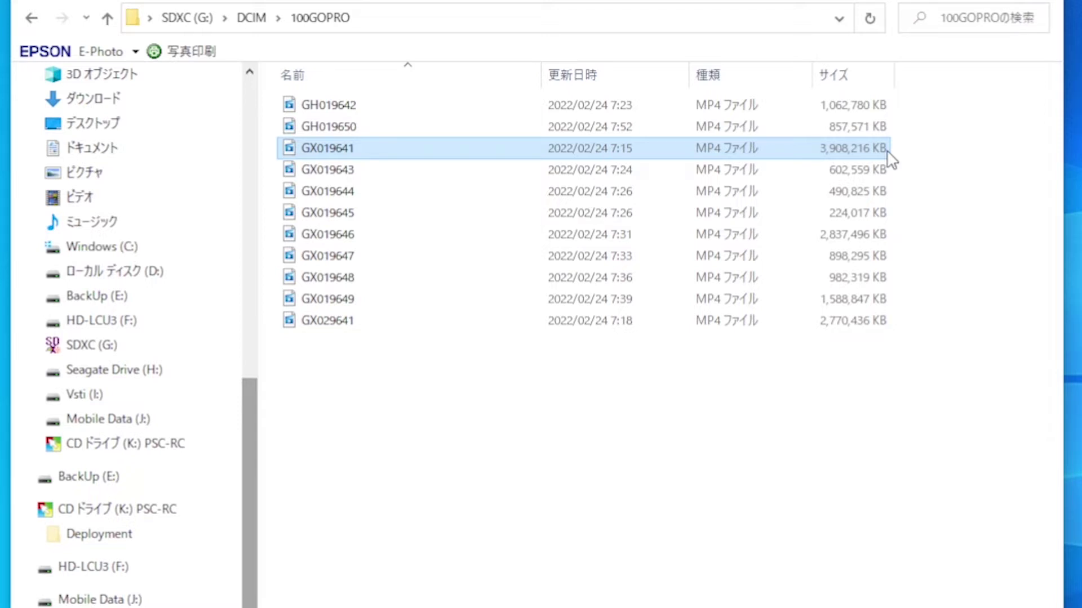
left_click(379, 75)
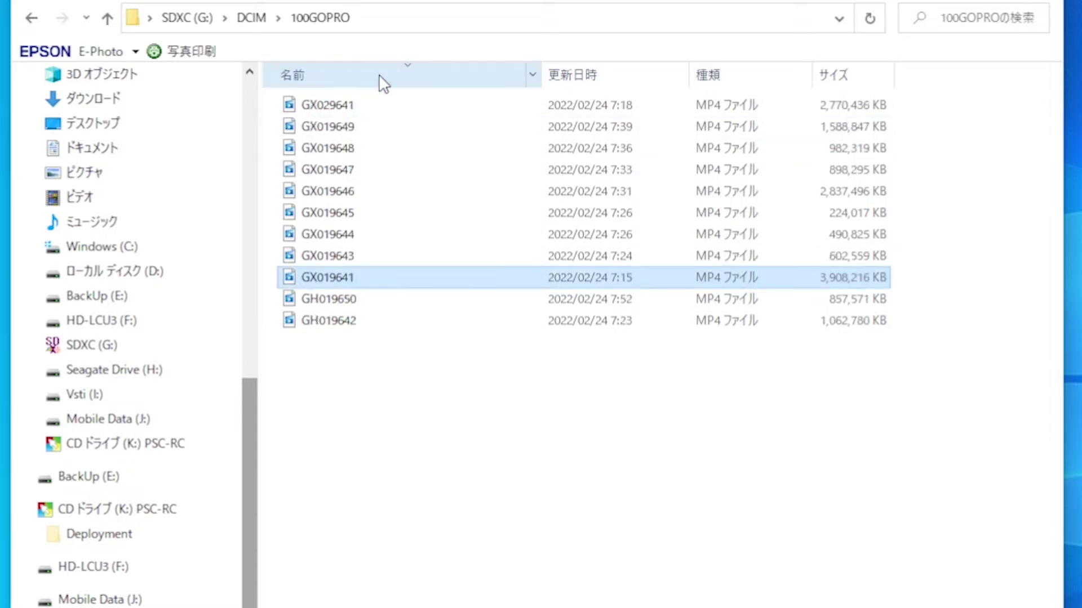
left_click(382, 77)
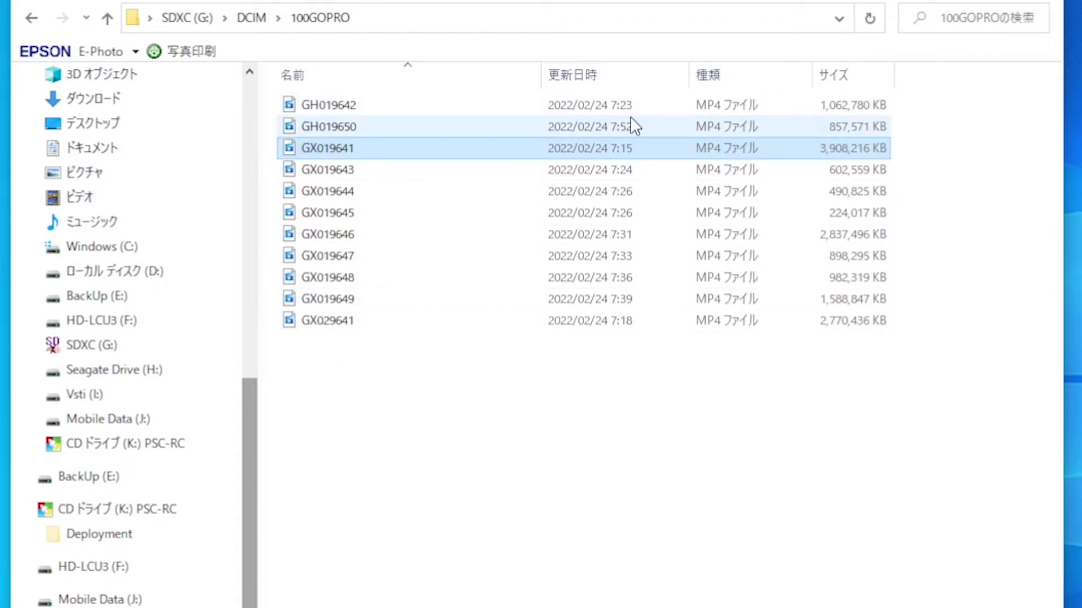
left_click(614, 113)
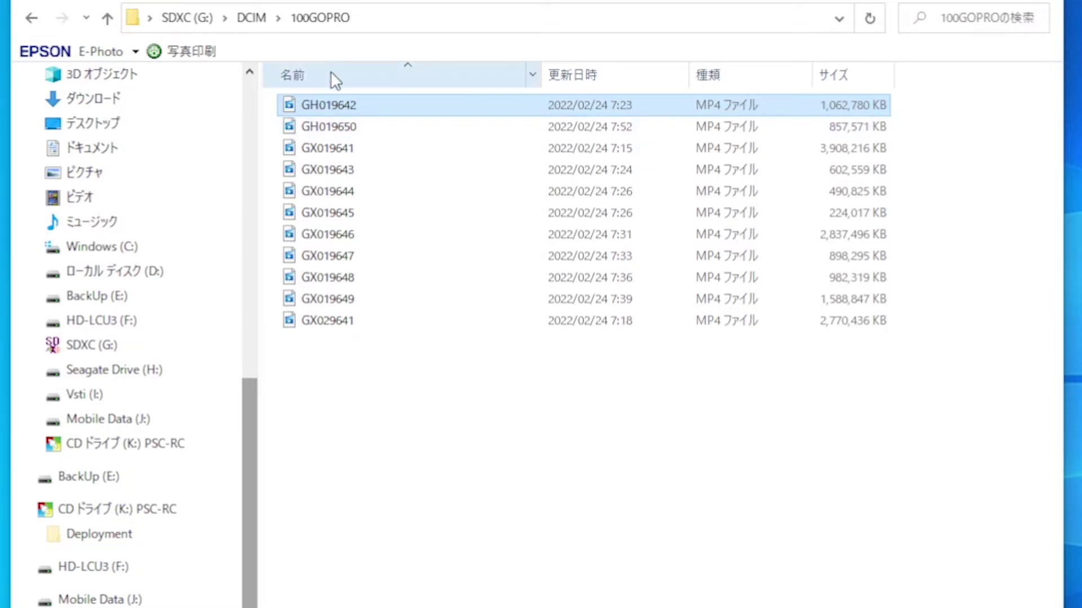
left_click(387, 67)
left_click(387, 67)
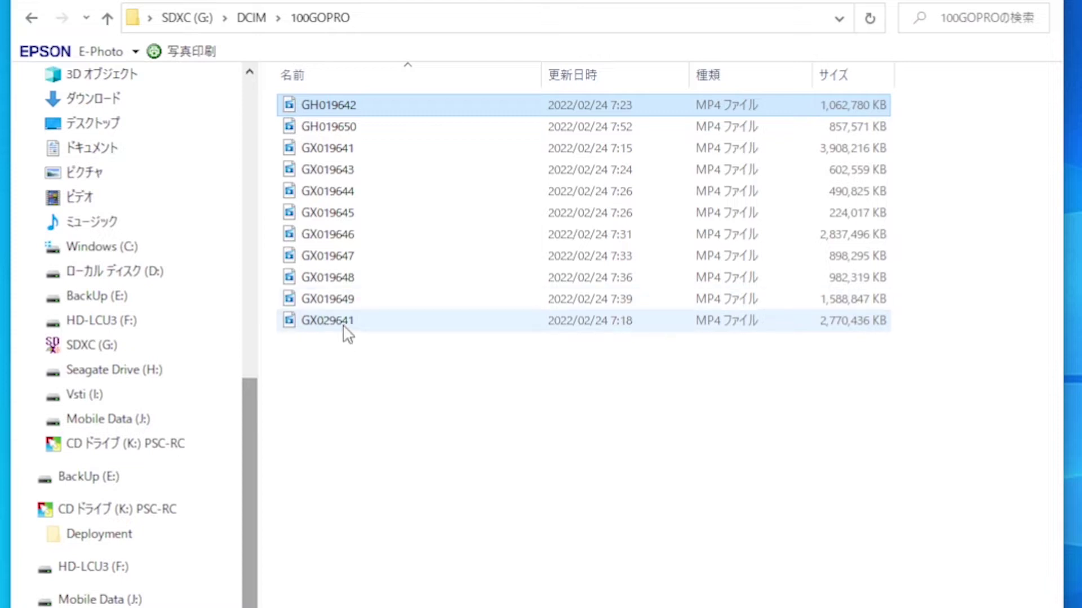
left_click(361, 146)
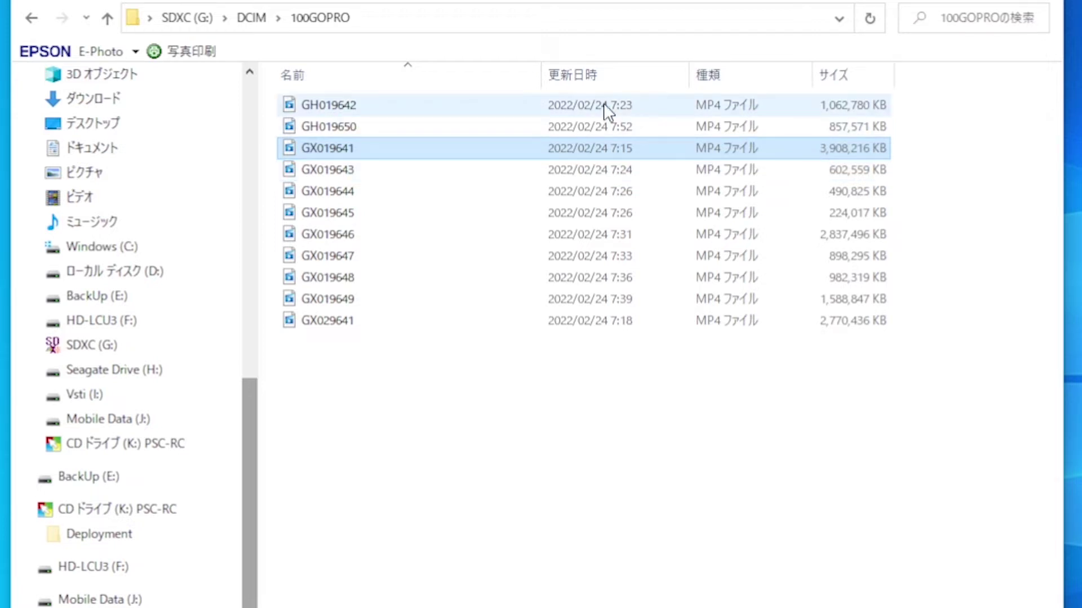
Compare the clips' order by date modified, and return the folder to ascending name order.
left_click(613, 78)
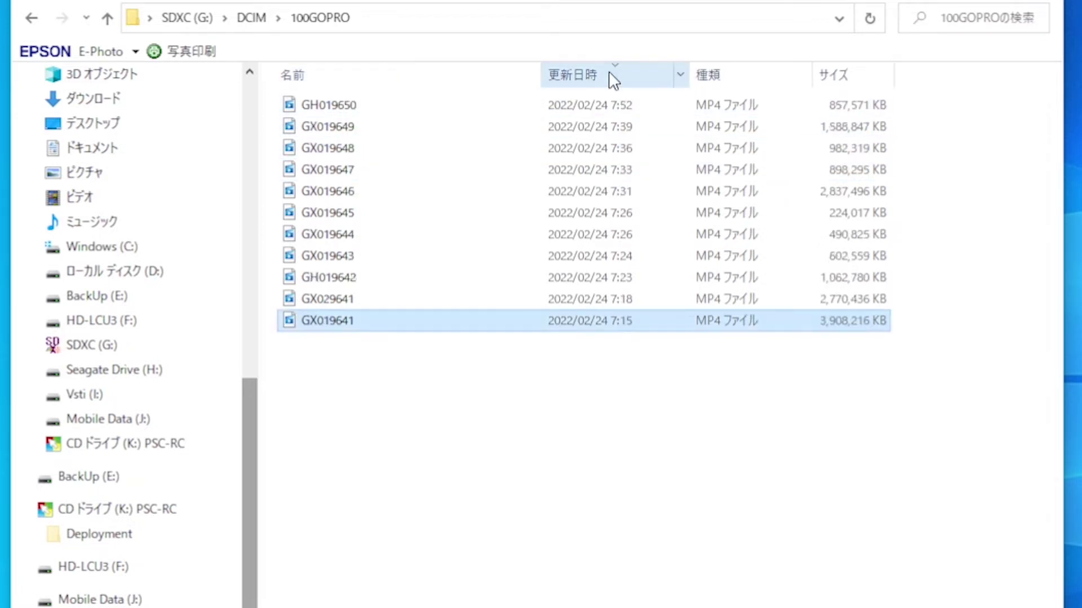
left_click(625, 78)
left_click(628, 76)
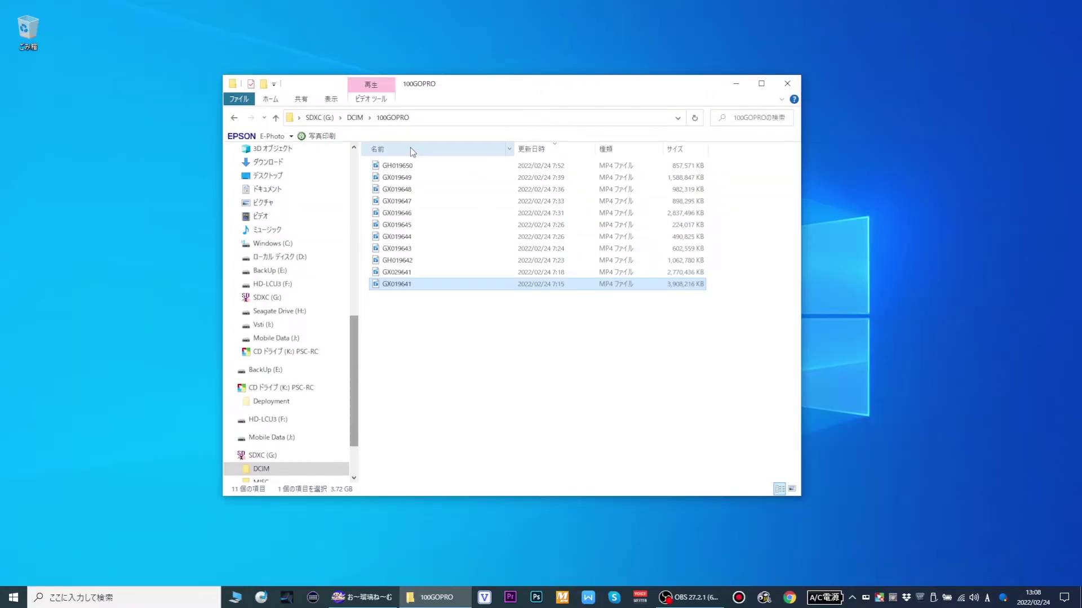
left_click(410, 148)
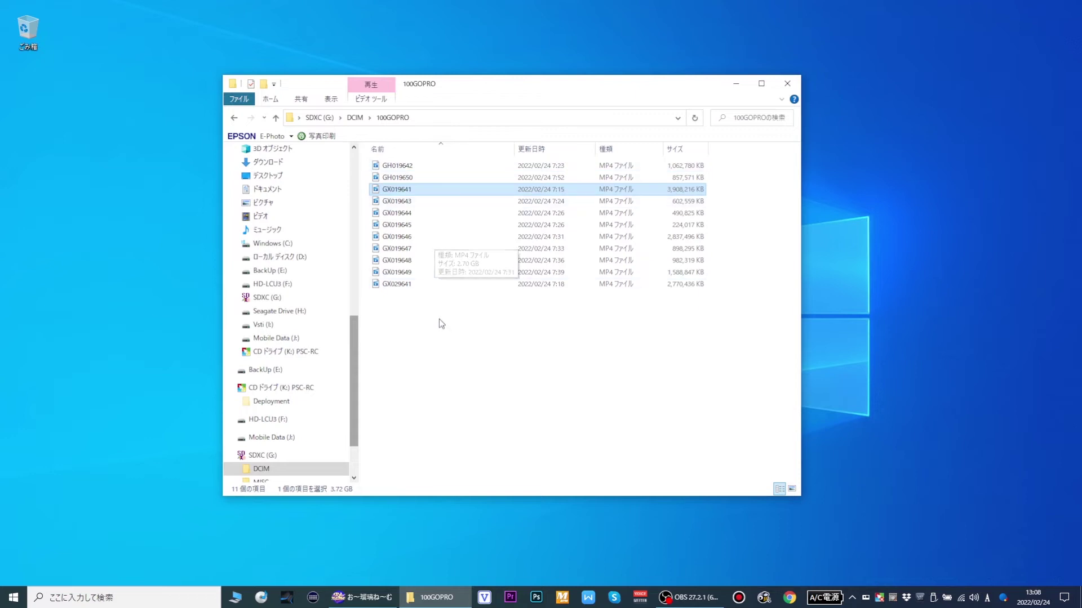
Switch to お～瑠璃ねーむ and arrange its window side by side with the 100GOPRO folder window.
left_click(366, 599)
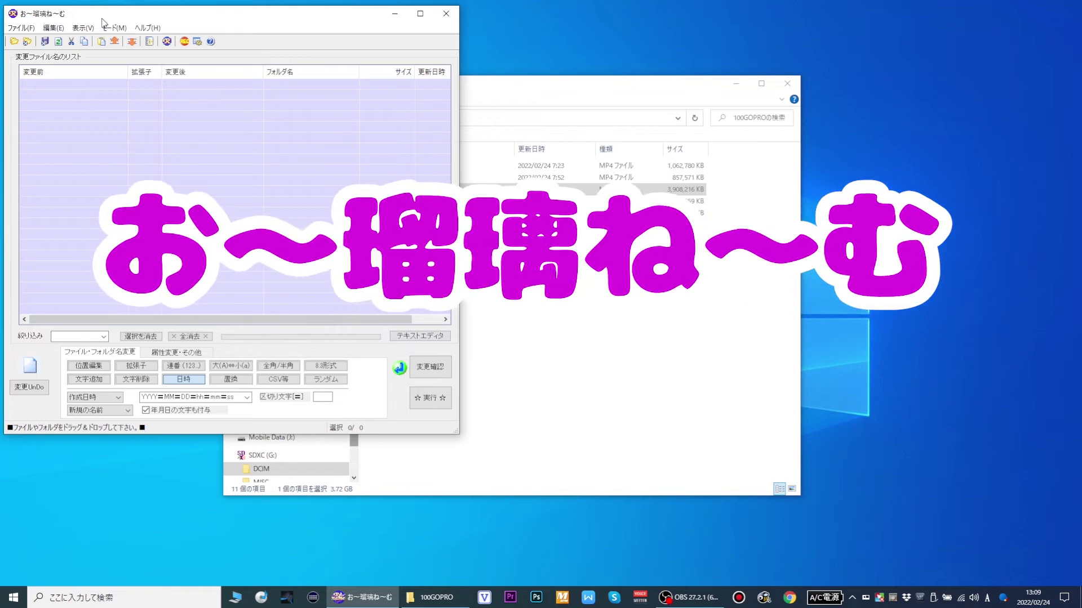
left_click_drag(110, 19, 506, 43)
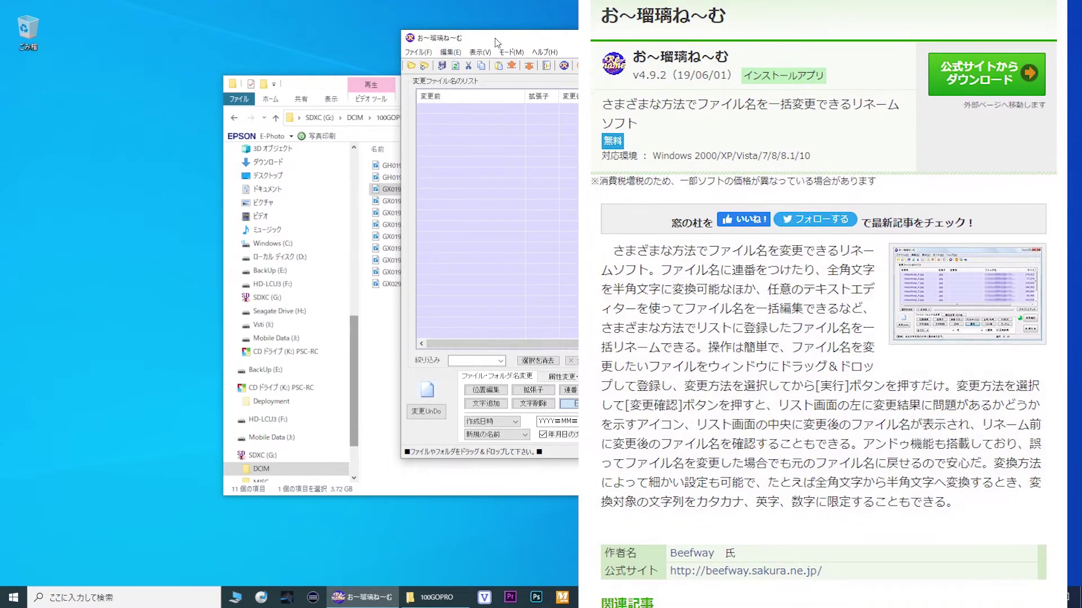
left_click_drag(497, 43, 117, 67)
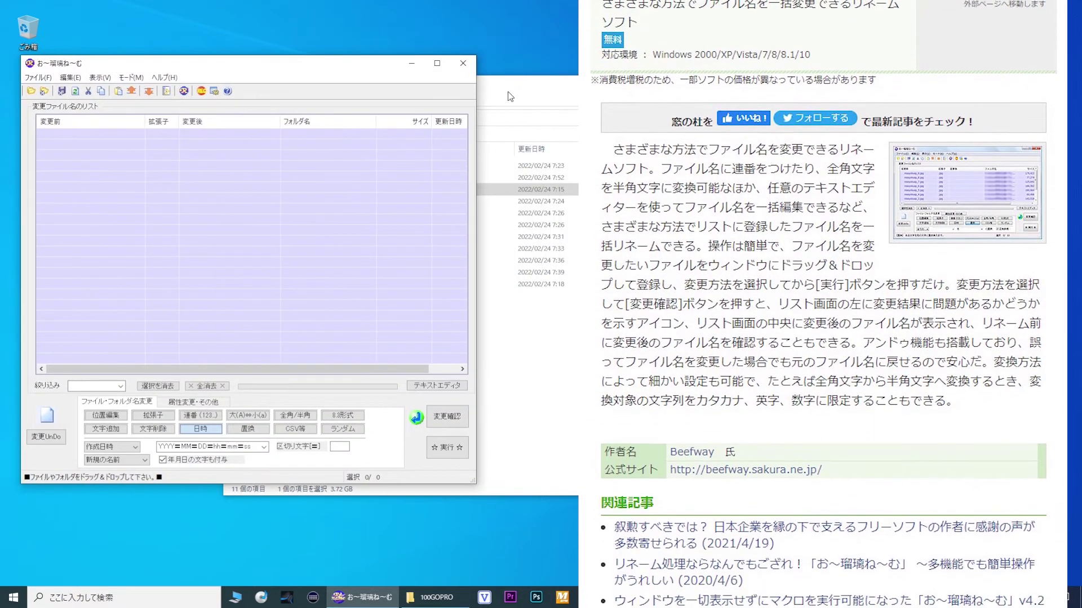
left_click(481, 82)
left_click_drag(481, 82, 741, 87)
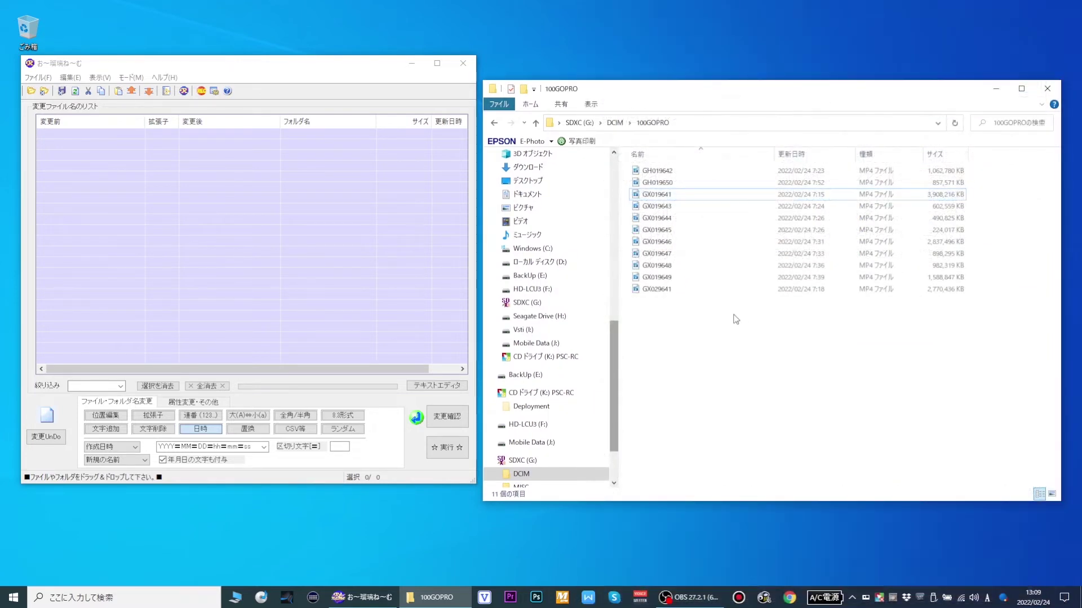
Add all the MP4 clips from the 100GOPRO folder to the rename list and sort it ascending by original name.
left_click_drag(720, 316, 636, 165)
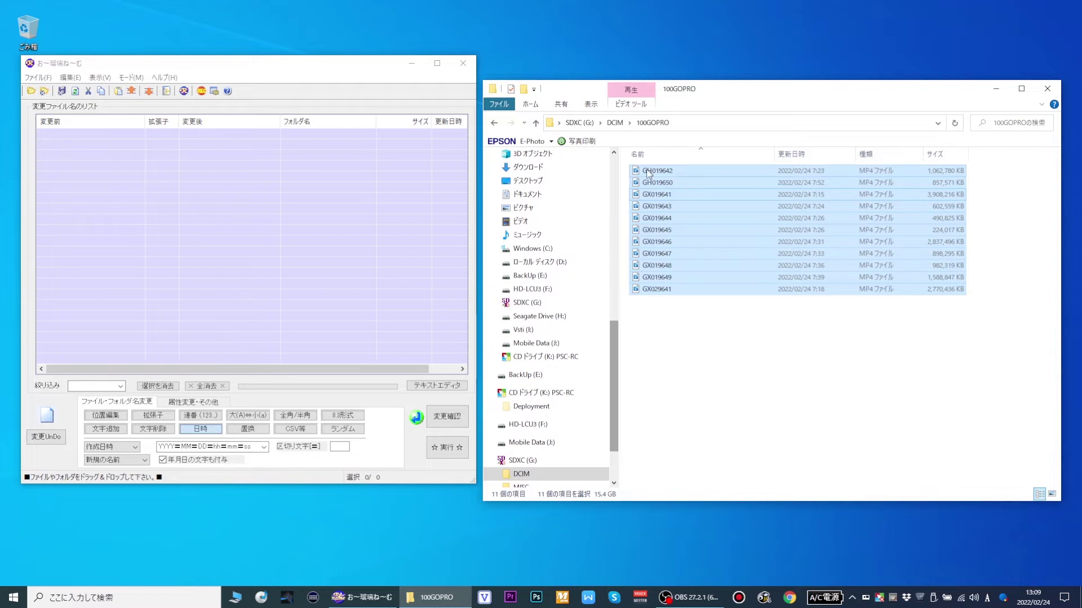
left_click_drag(651, 171, 342, 194)
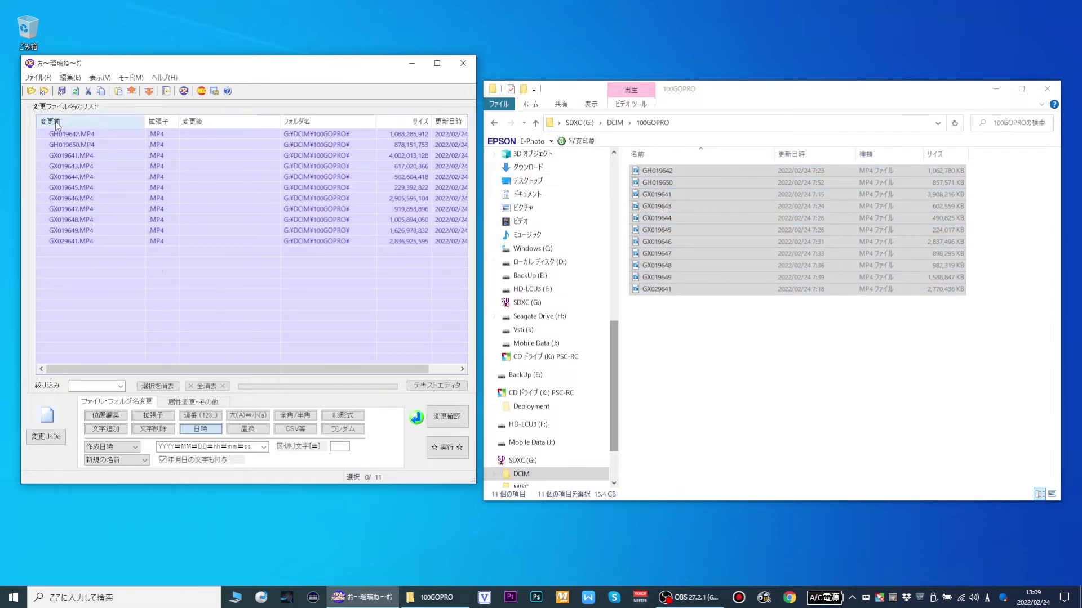
left_click(88, 123)
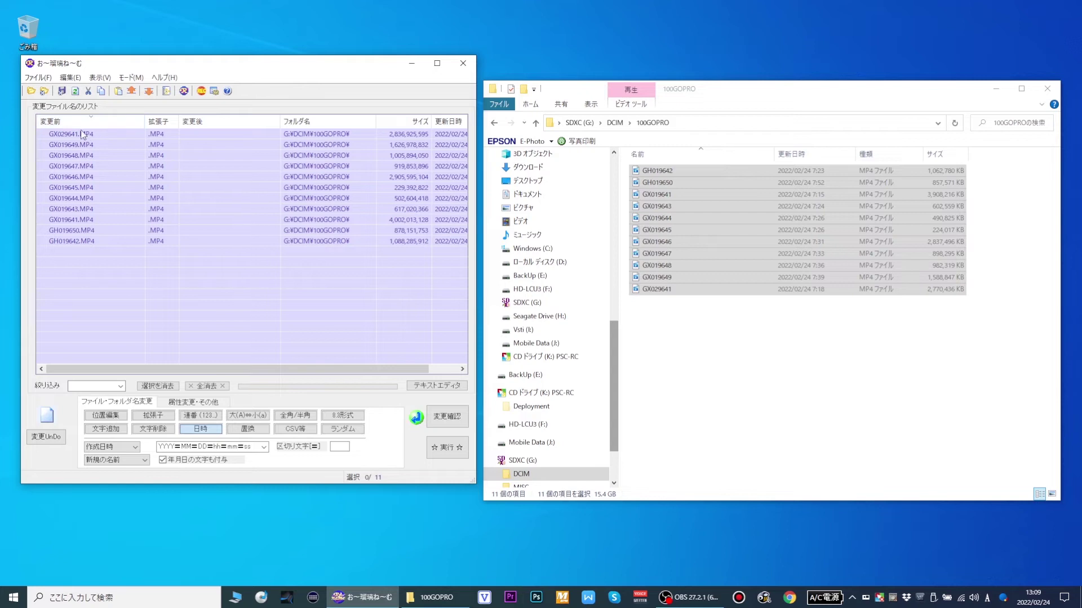
left_click(93, 116)
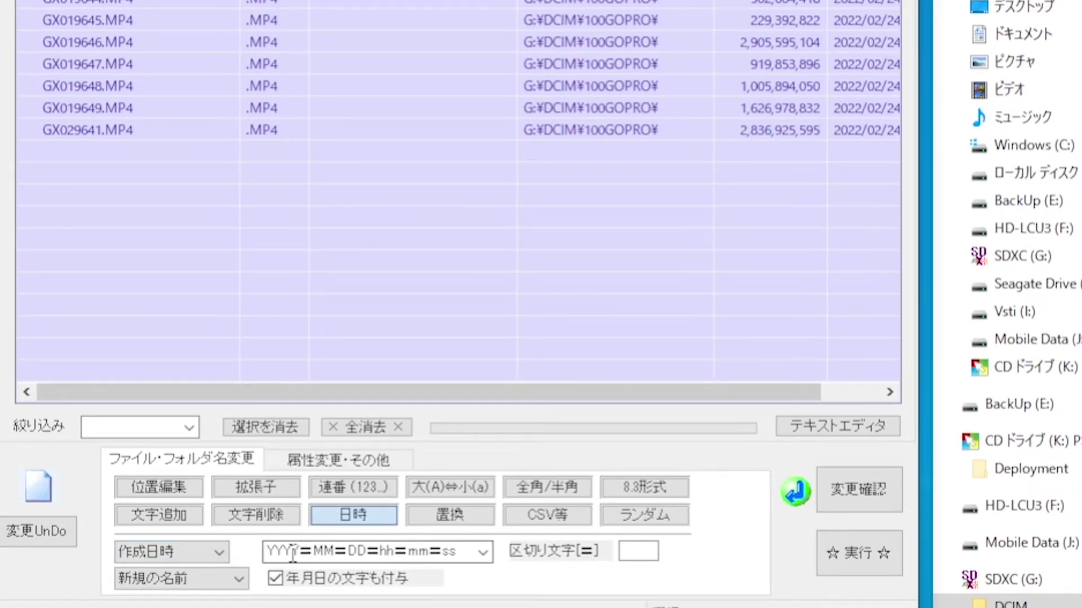
Preview the new names based on creation date in YYYY=MM=DD=hh=mm=ss format, checking the list in both original-name orders.
double_click(293, 555)
left_click(271, 554)
left_click(854, 490)
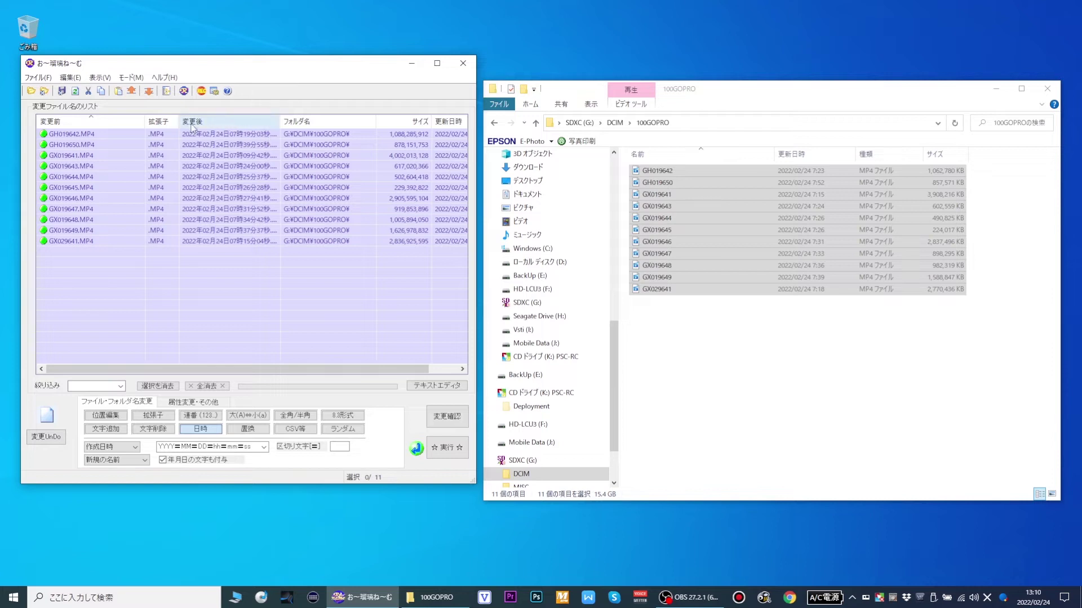
left_click(93, 122)
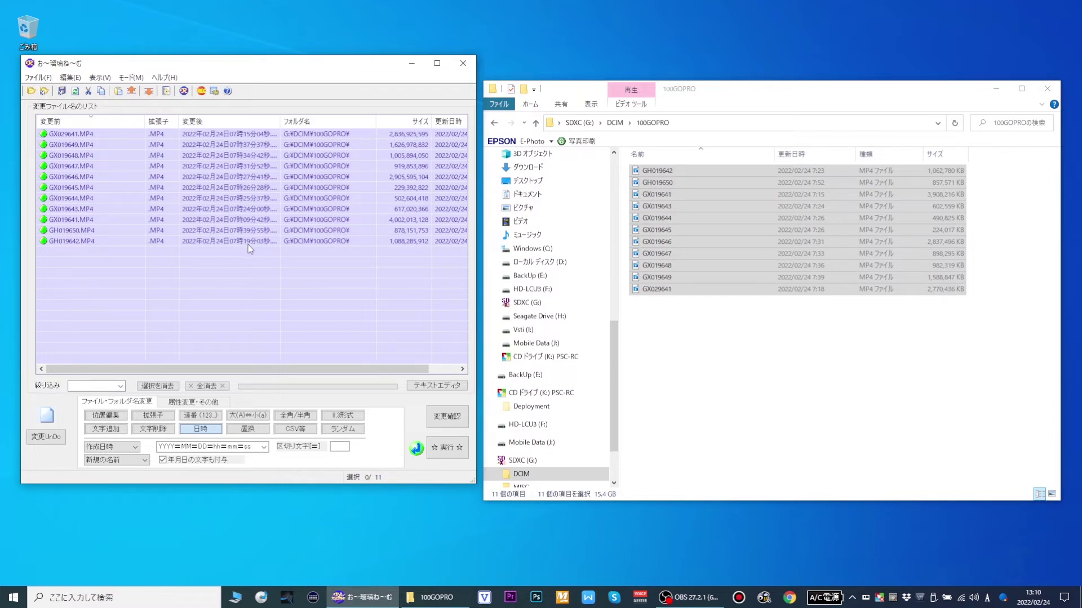
left_click(73, 121)
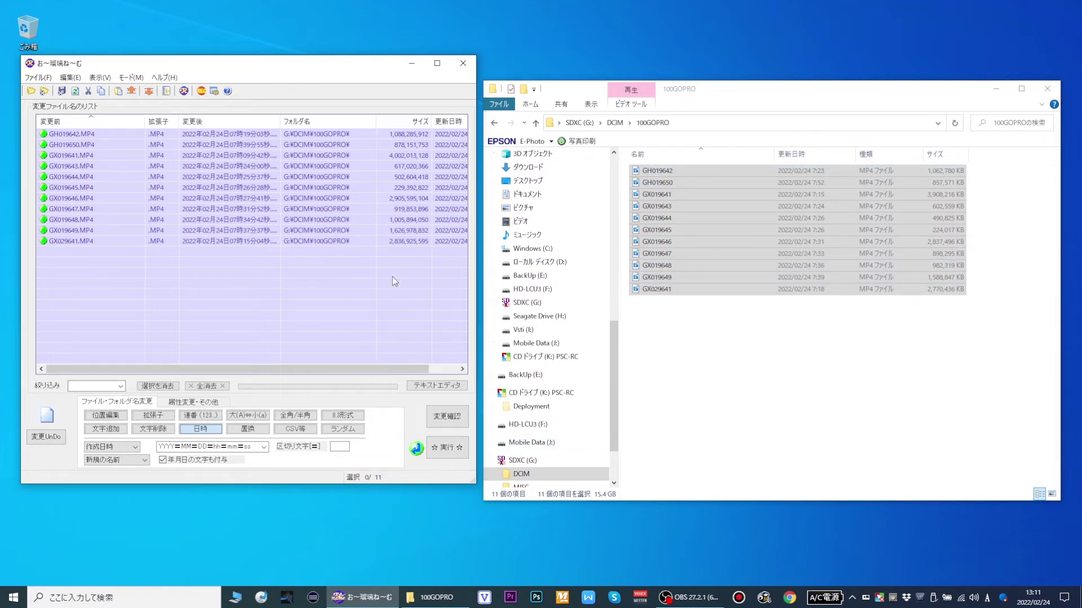
Run the batch rename on all the listed clips and close the renaming program.
left_click(451, 448)
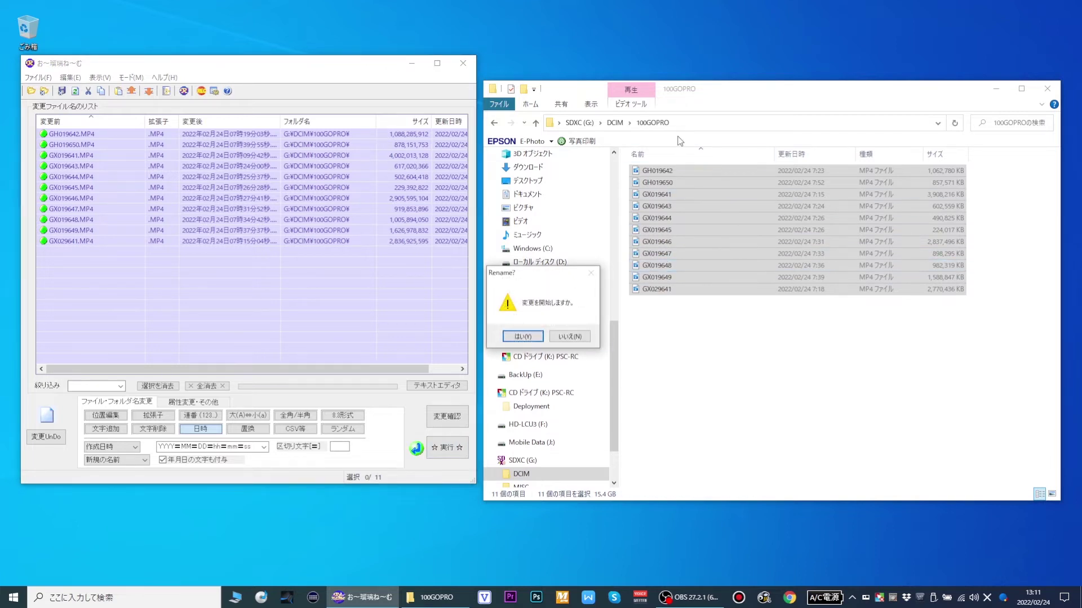
left_click(522, 337)
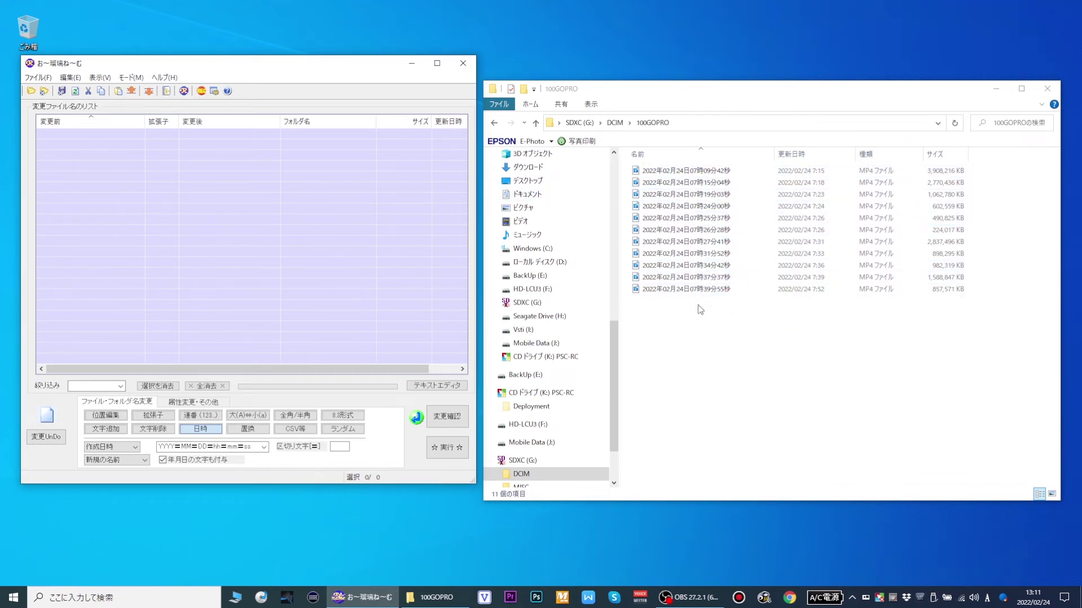
left_click(472, 60)
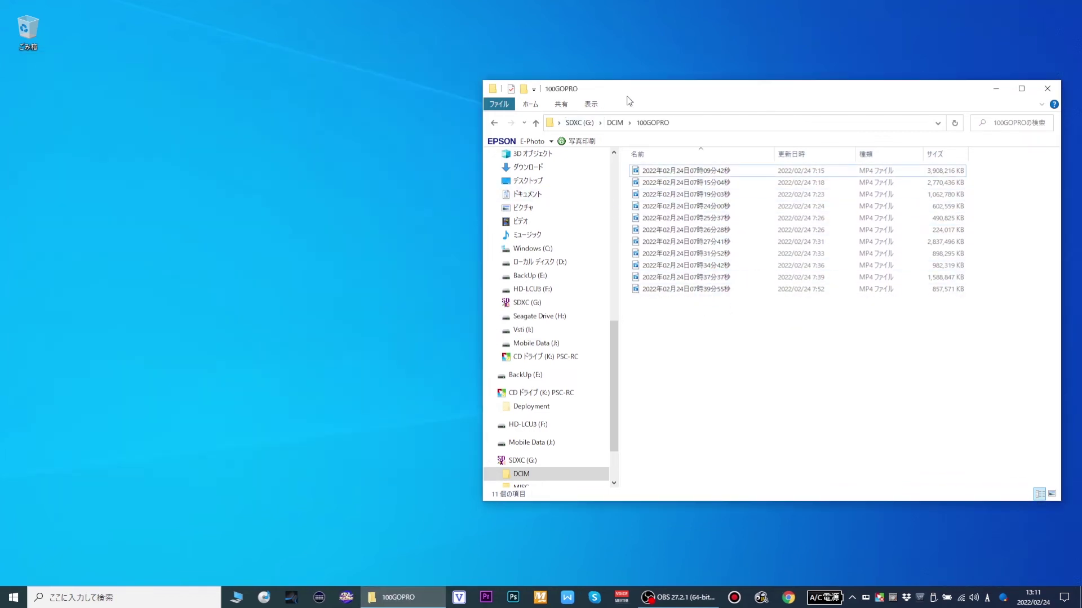
Move the folder window nearer the screen centre and compare the renamed clips' order by name and by date modified.
left_click_drag(626, 94, 373, 91)
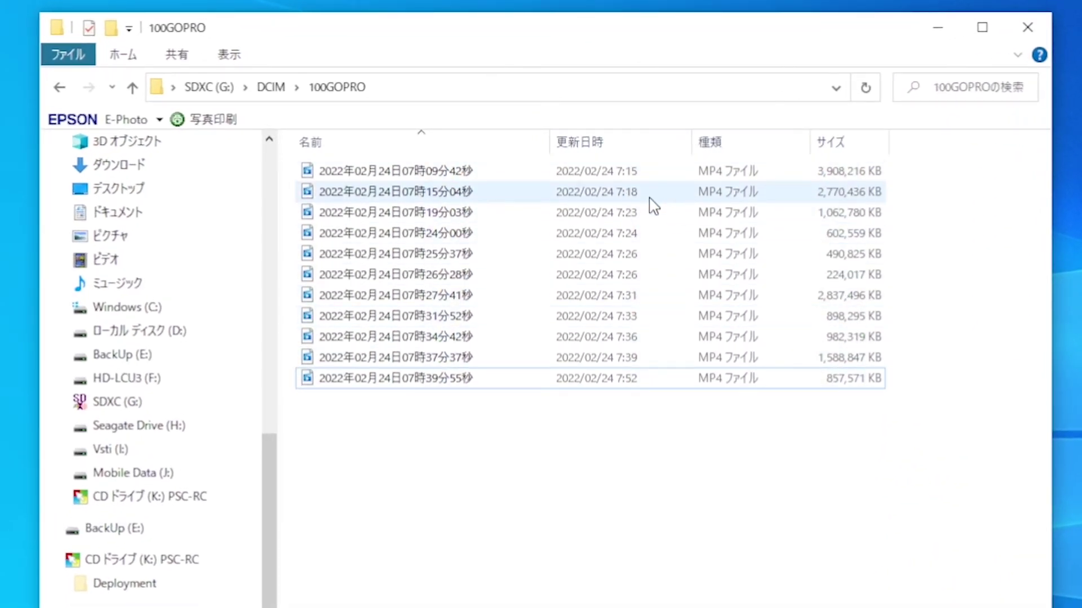
left_click(850, 172)
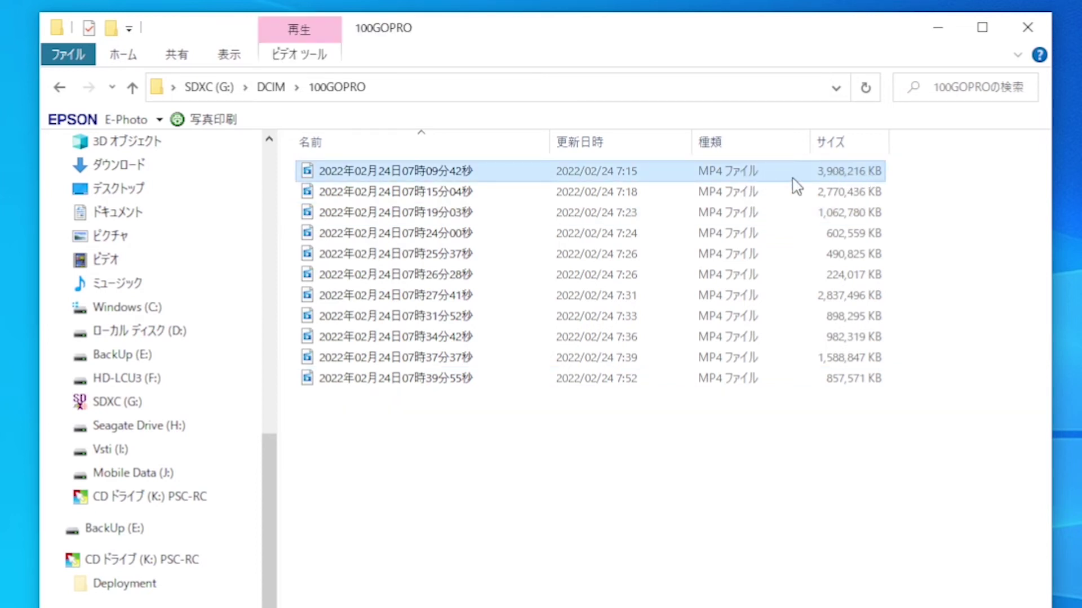
left_click(480, 195)
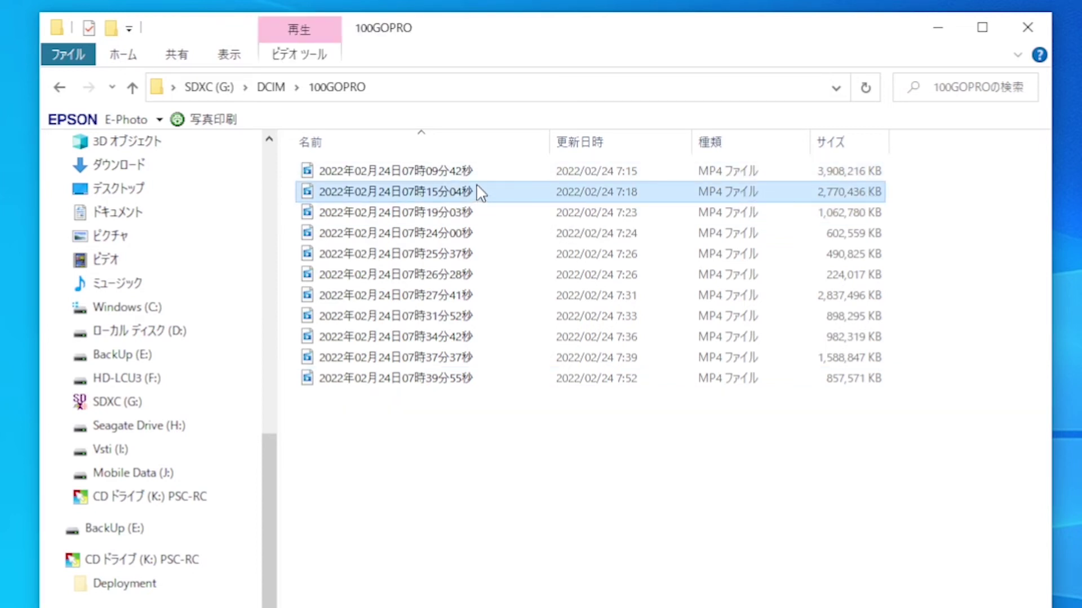
left_click(695, 235)
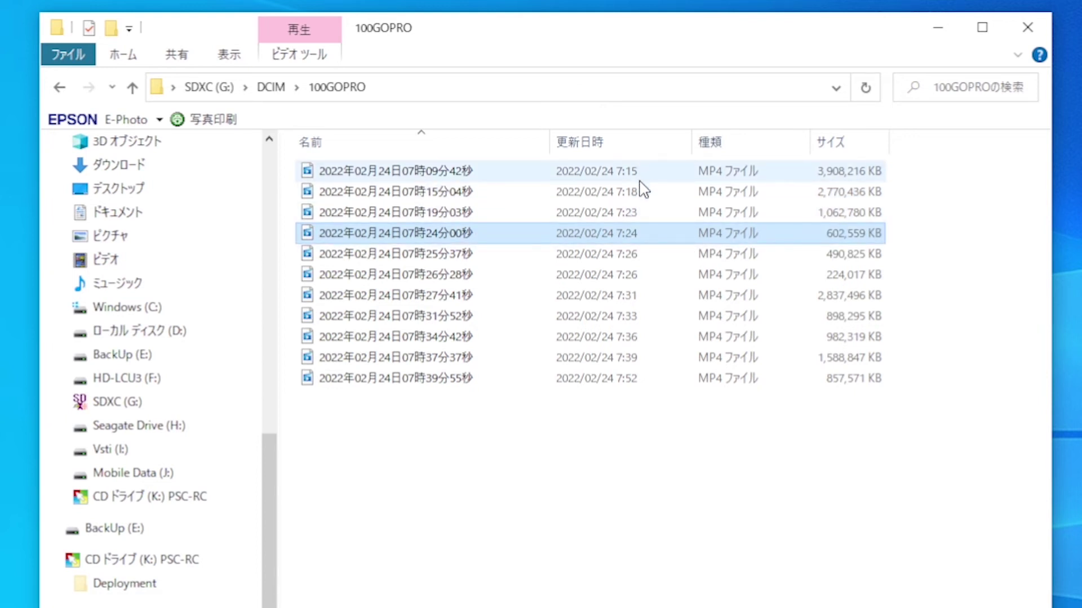
left_click(476, 145)
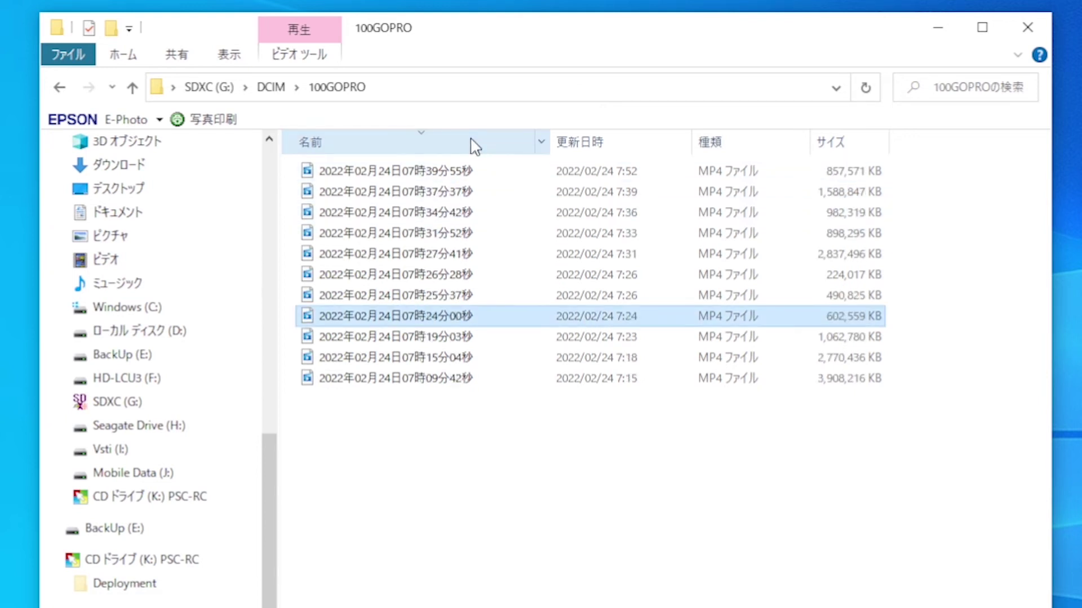
left_click(473, 145)
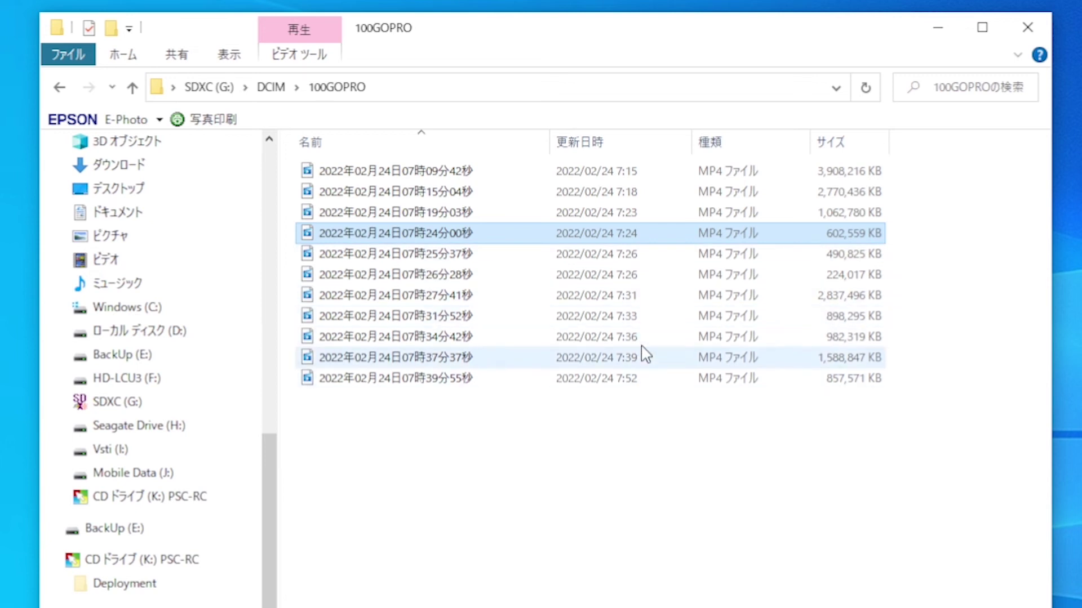
left_click(644, 147)
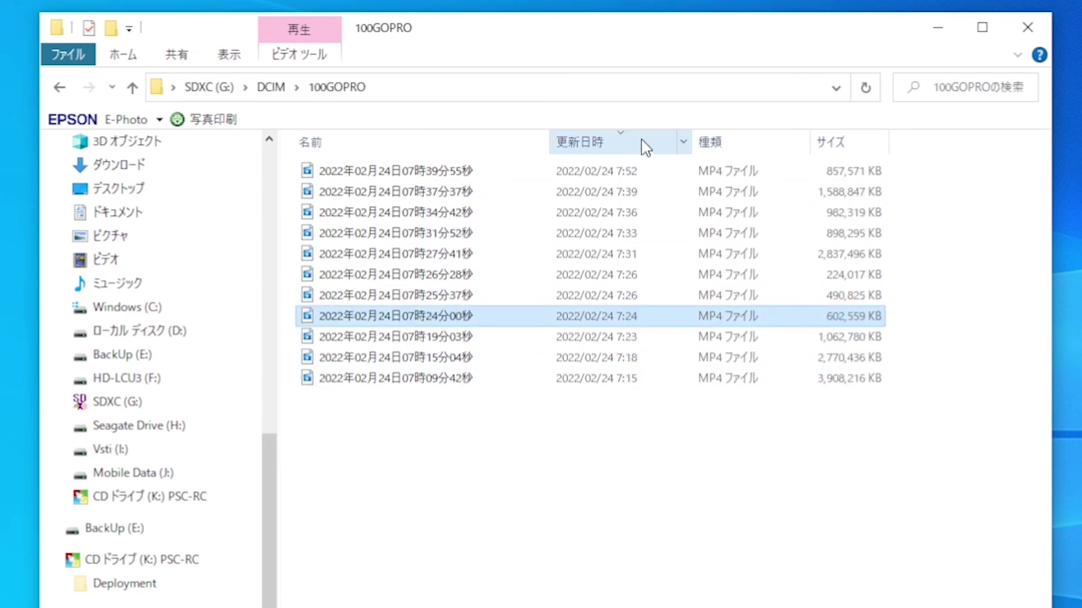
left_click(645, 148)
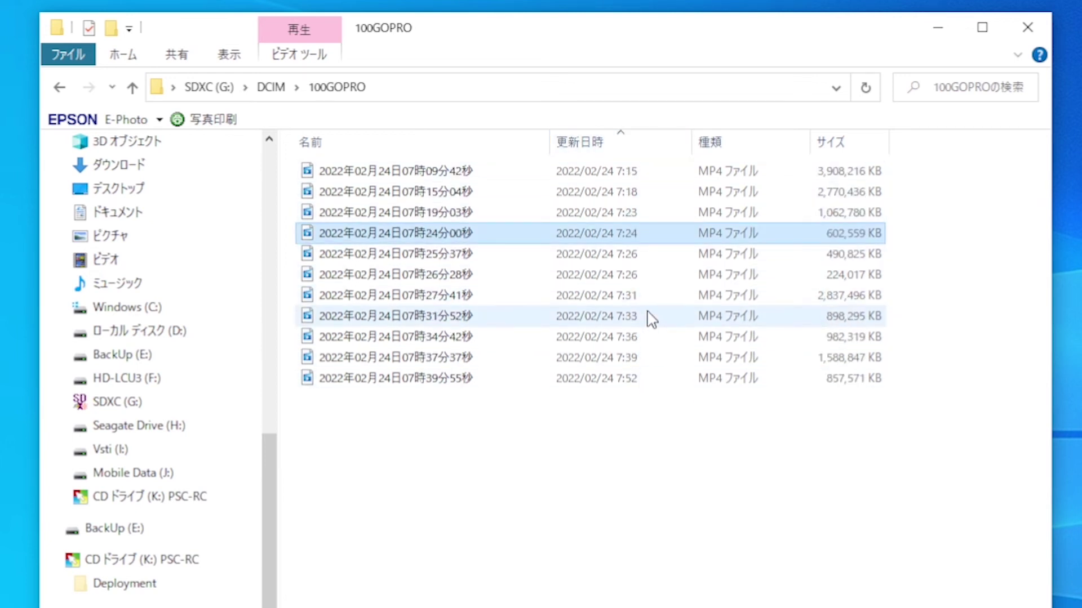
Widen the name column slightly and sort the renamed clips in ascending name order.
left_click(449, 149)
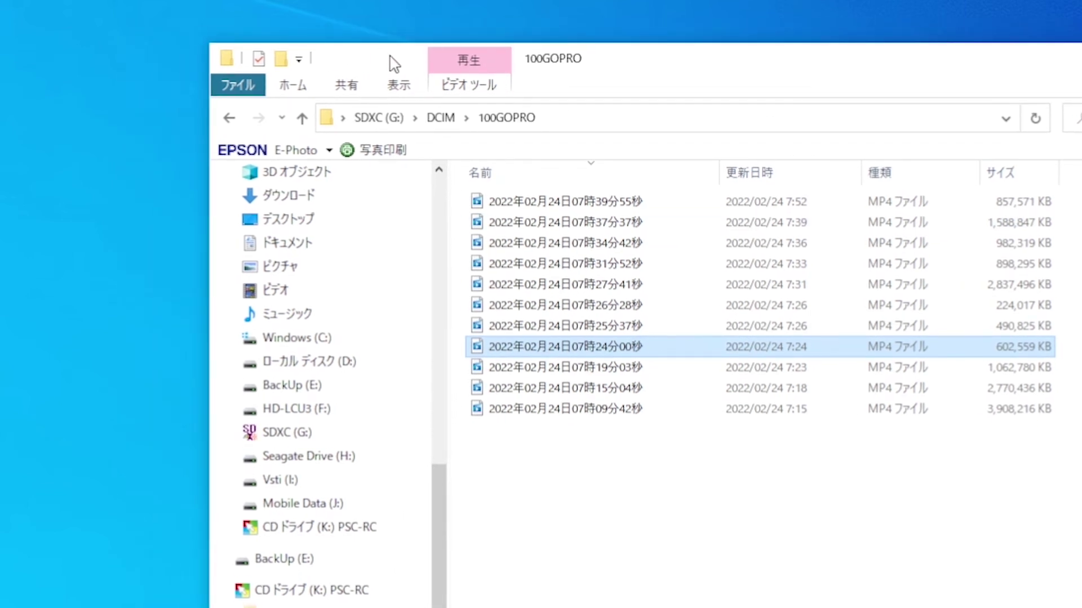
left_click_drag(719, 173, 732, 173)
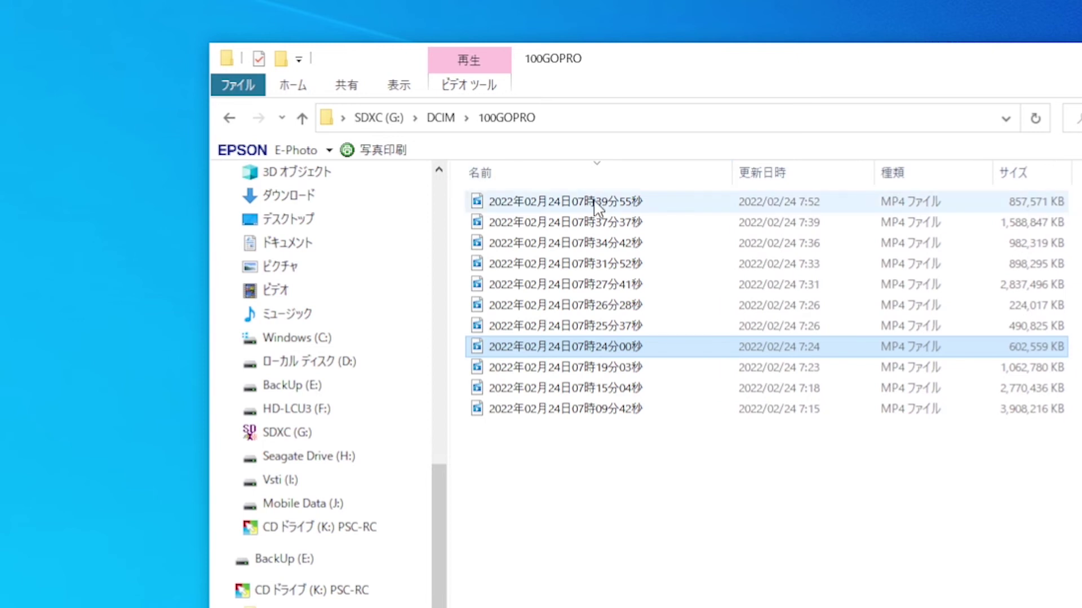
left_click(593, 203)
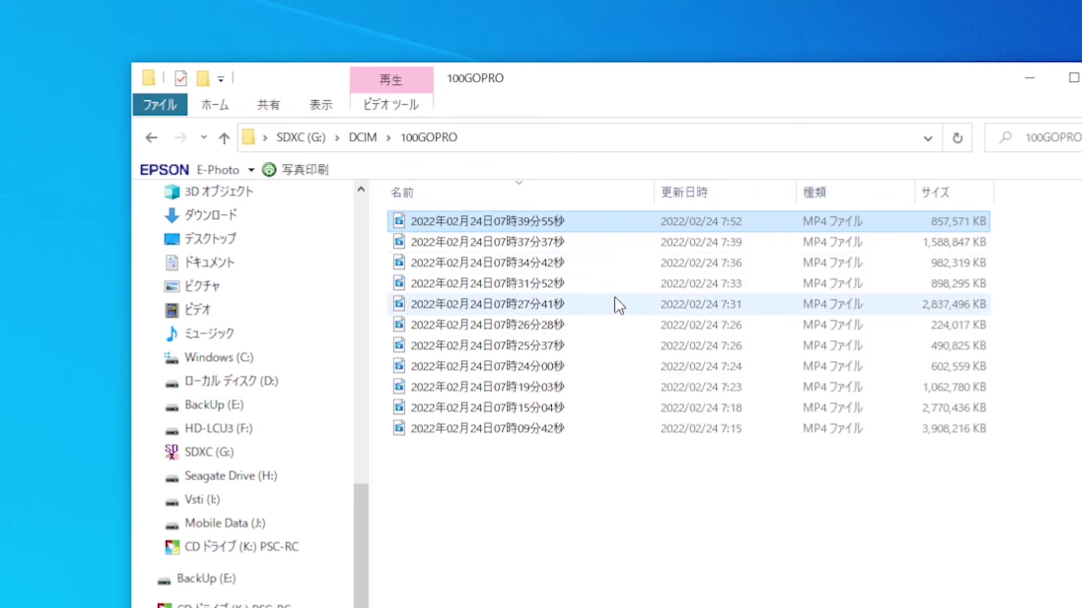
left_click(580, 471)
left_click(481, 195)
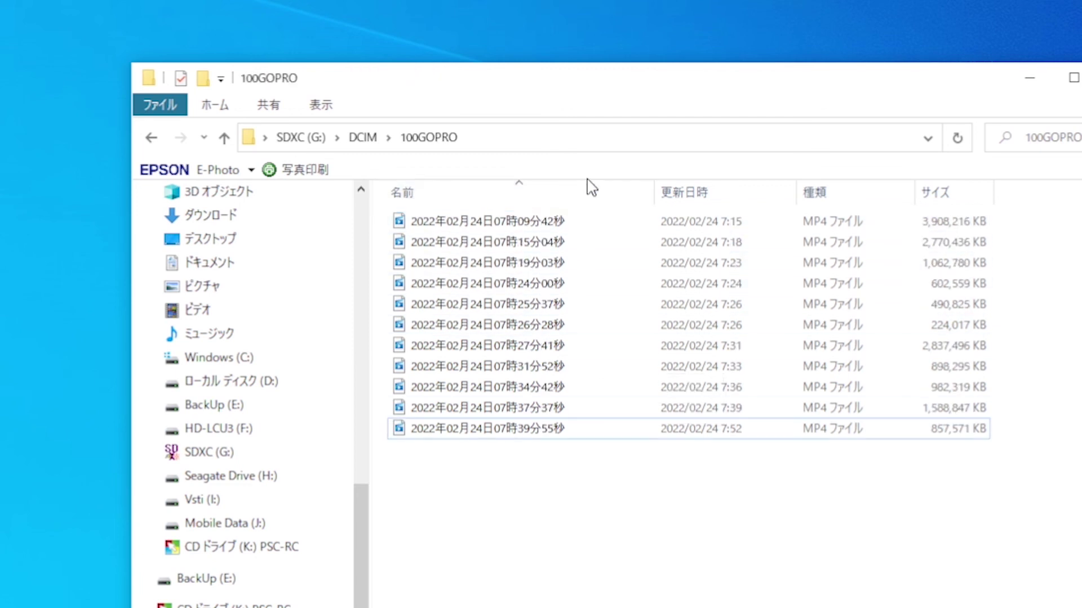